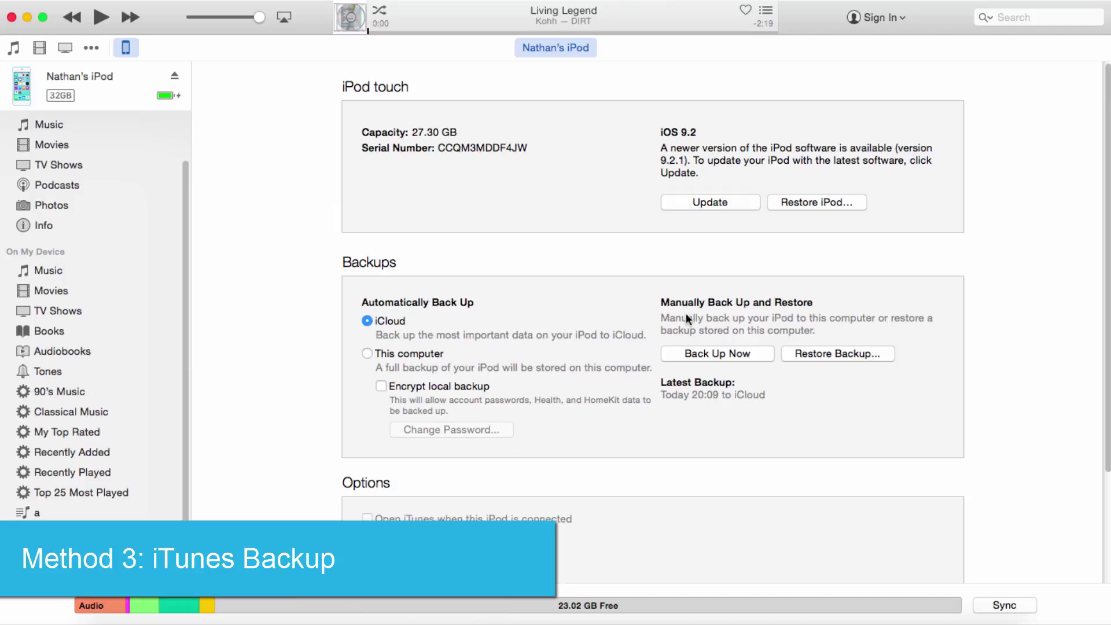
Step: Start a manual iTunes backup of the iPod with Back Up Now
{"action": "left_click", "coordinate": [738, 354]}
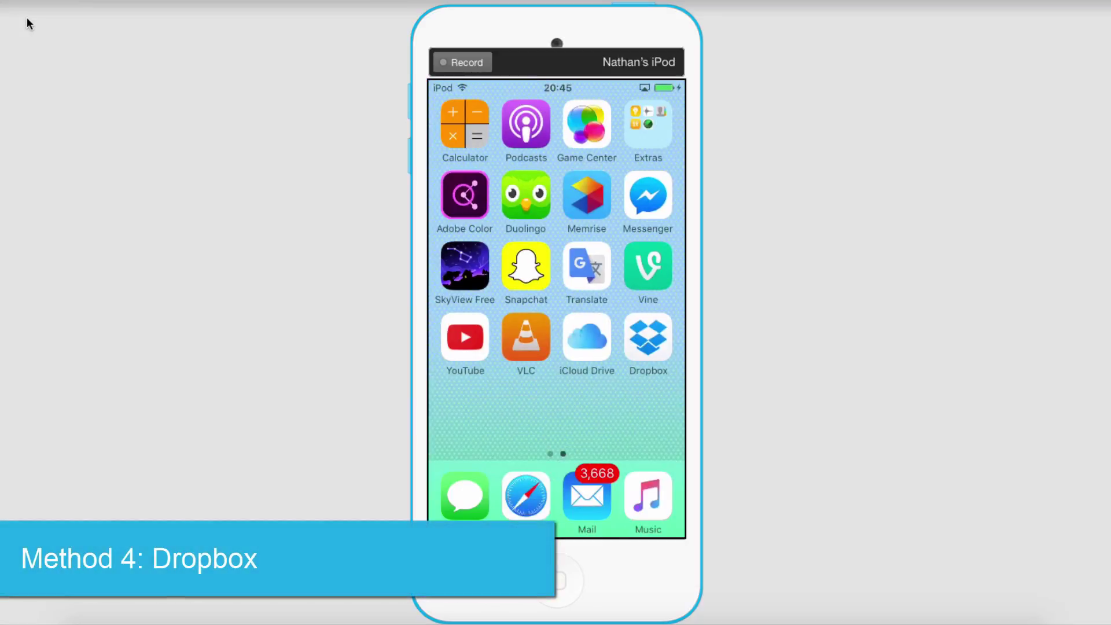